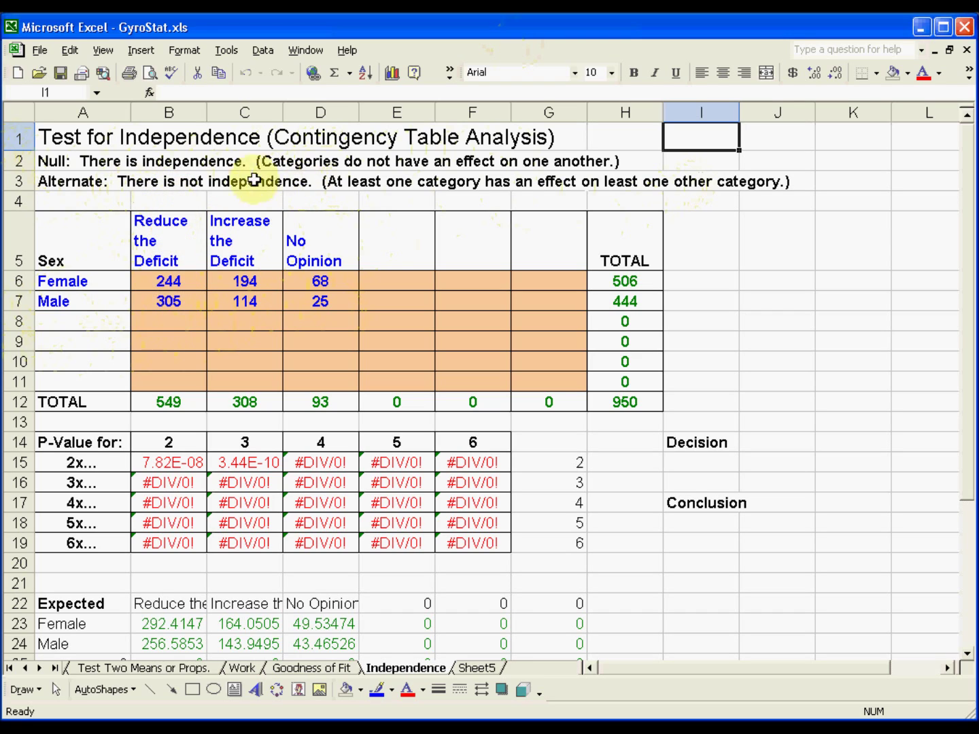
# Review the sheet and inspect the chi-square formula behind the 2x3 p-value.
pyautogui.click(57, 182)
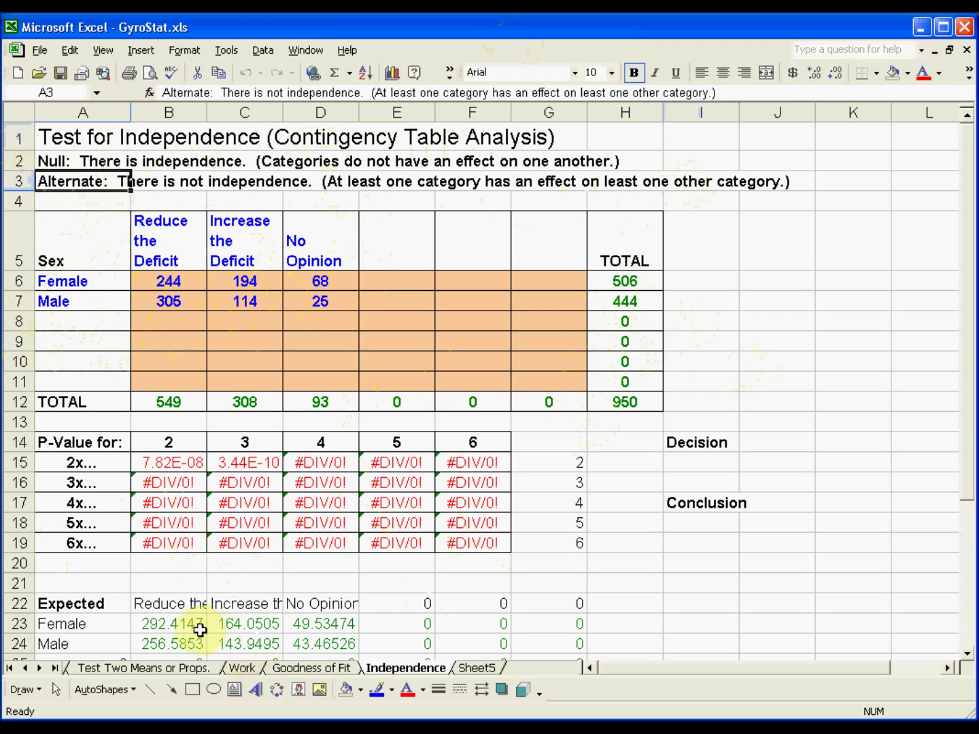
pyautogui.scroll(-1, 202, 618)
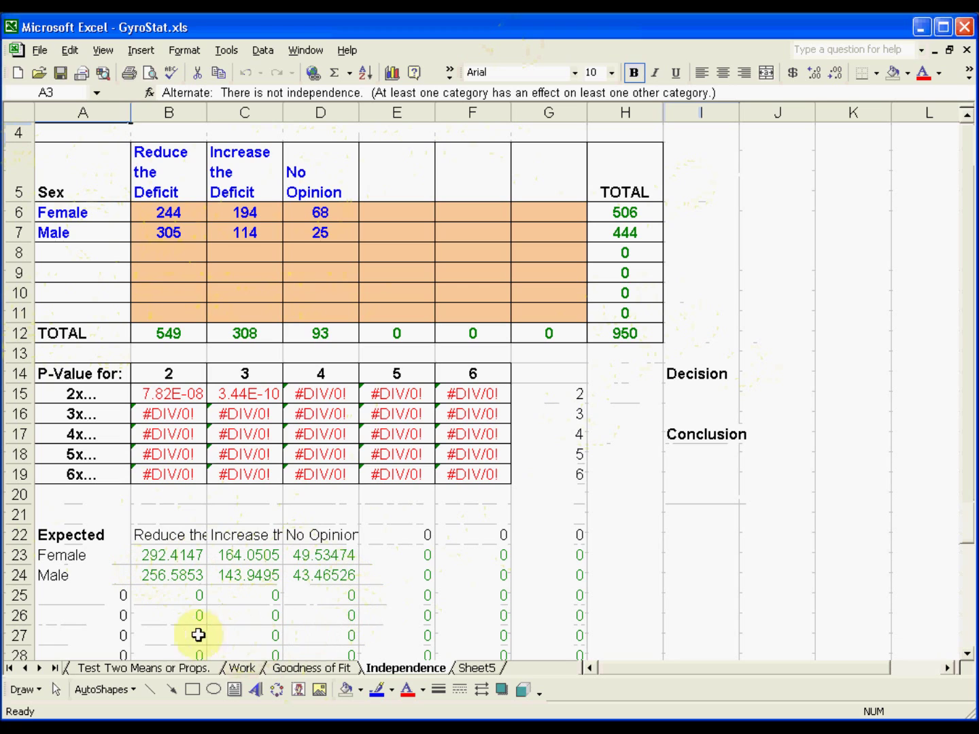
pyautogui.scroll(-1, 225, 595)
pyautogui.scroll(-1, 225, 595)
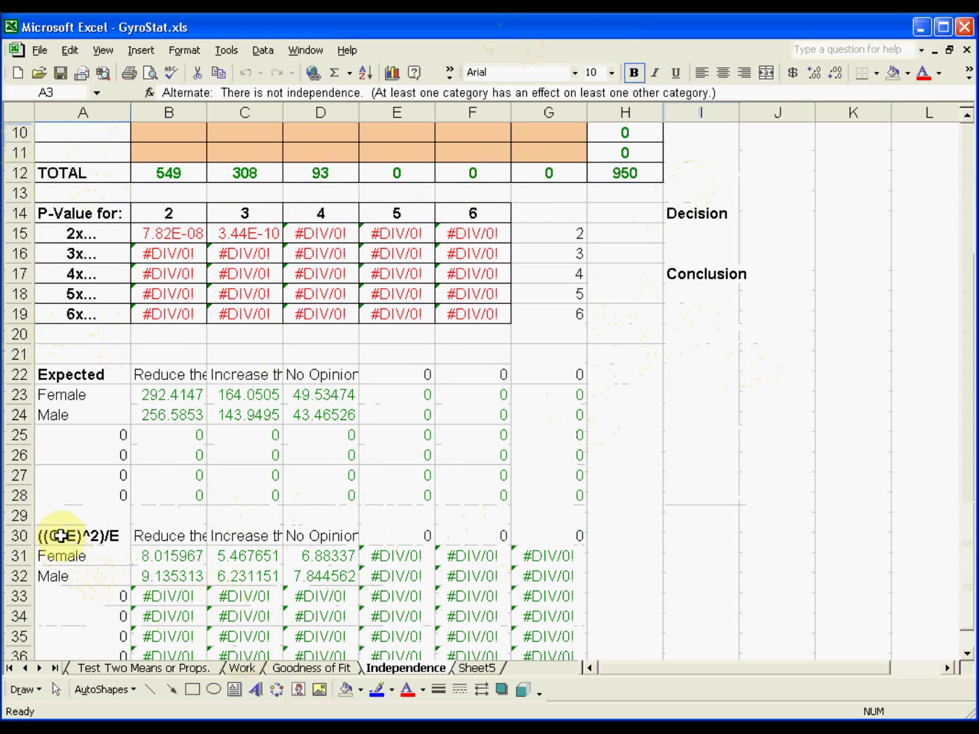
pyautogui.scroll(3, 161, 341)
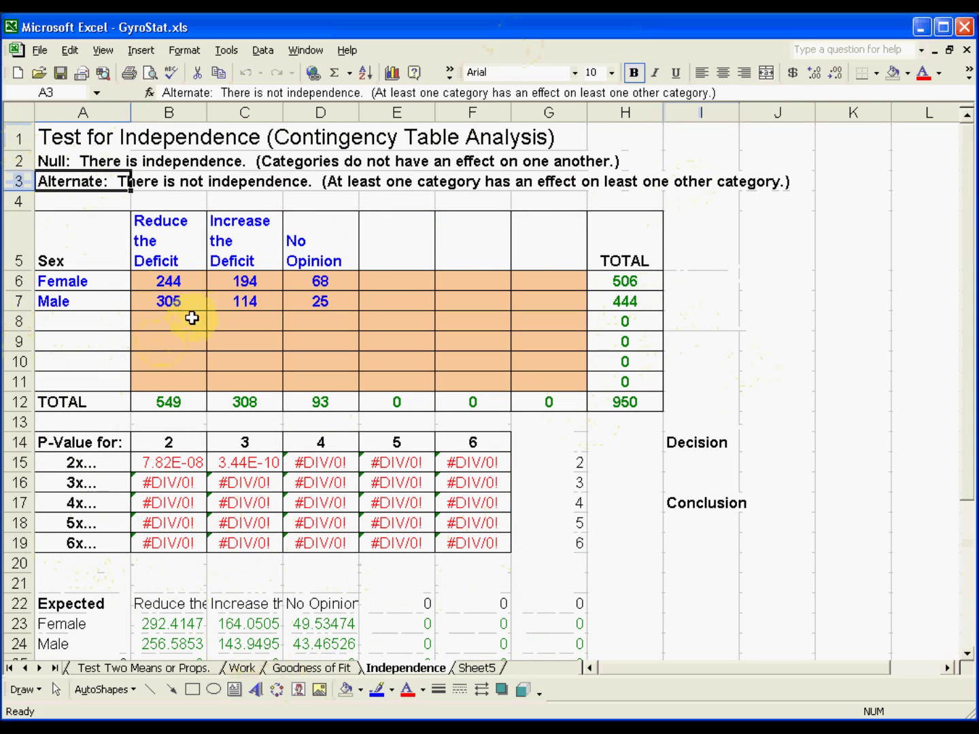
pyautogui.scroll(-1, 153, 629)
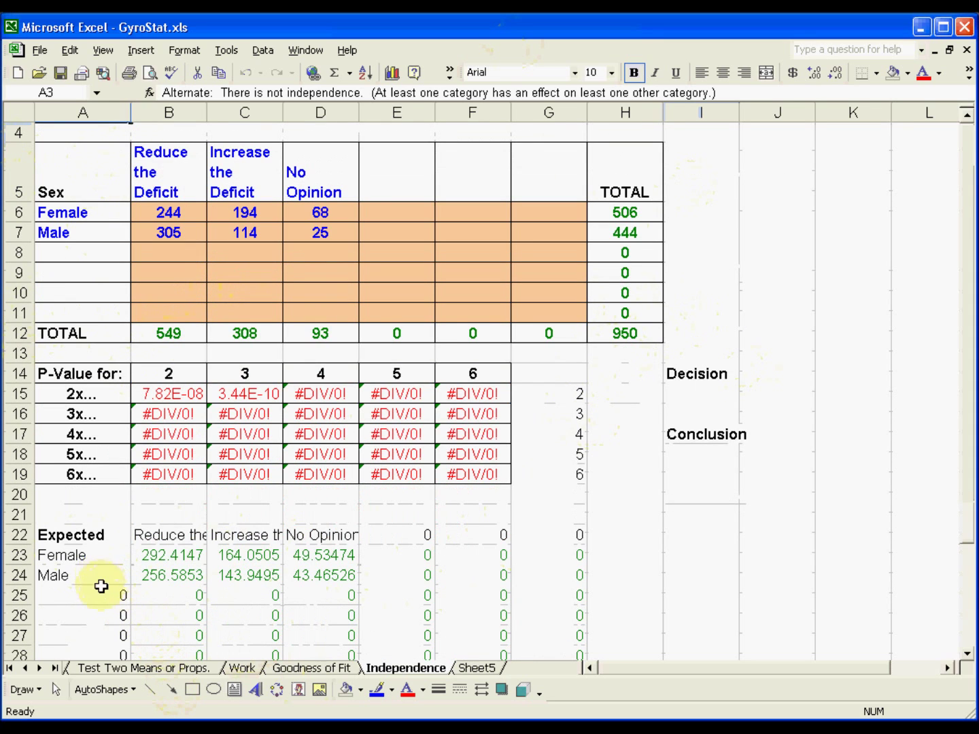
pyautogui.scroll(-2, 101, 579)
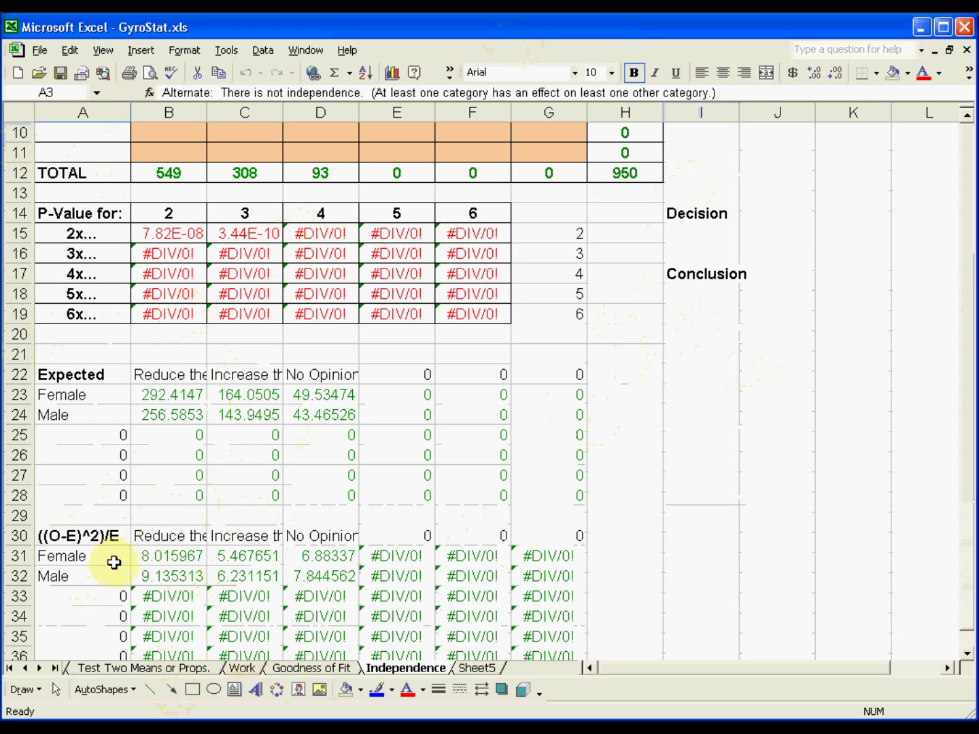
pyautogui.scroll(2, 172, 554)
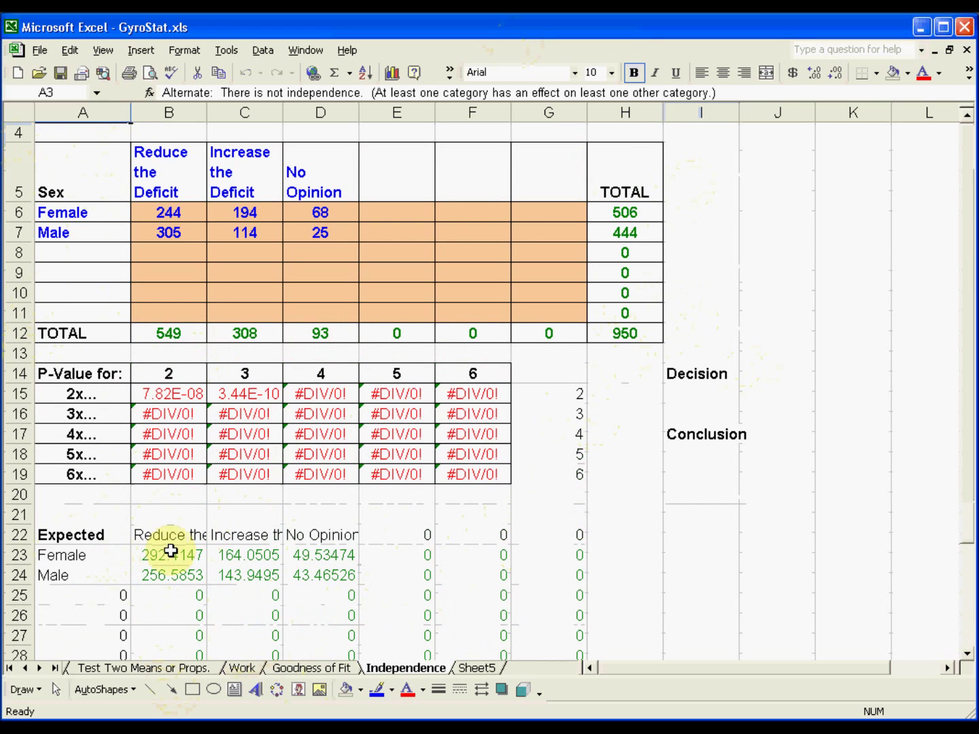
pyautogui.click(248, 393)
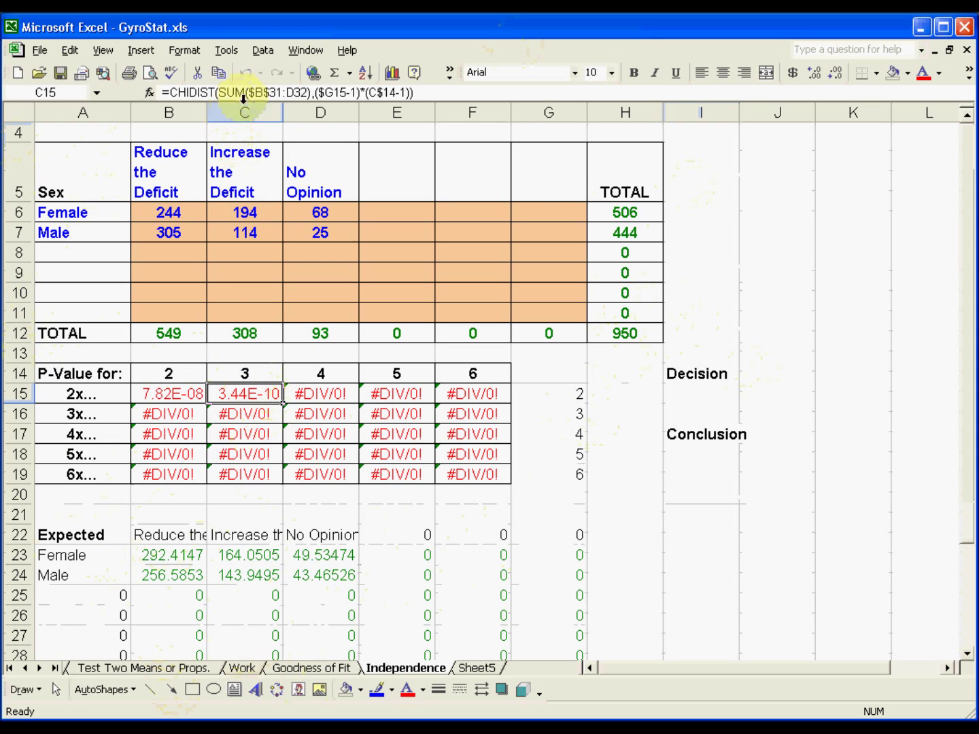
pyautogui.scroll(-1, 228, 538)
pyautogui.scroll(-1, 233, 537)
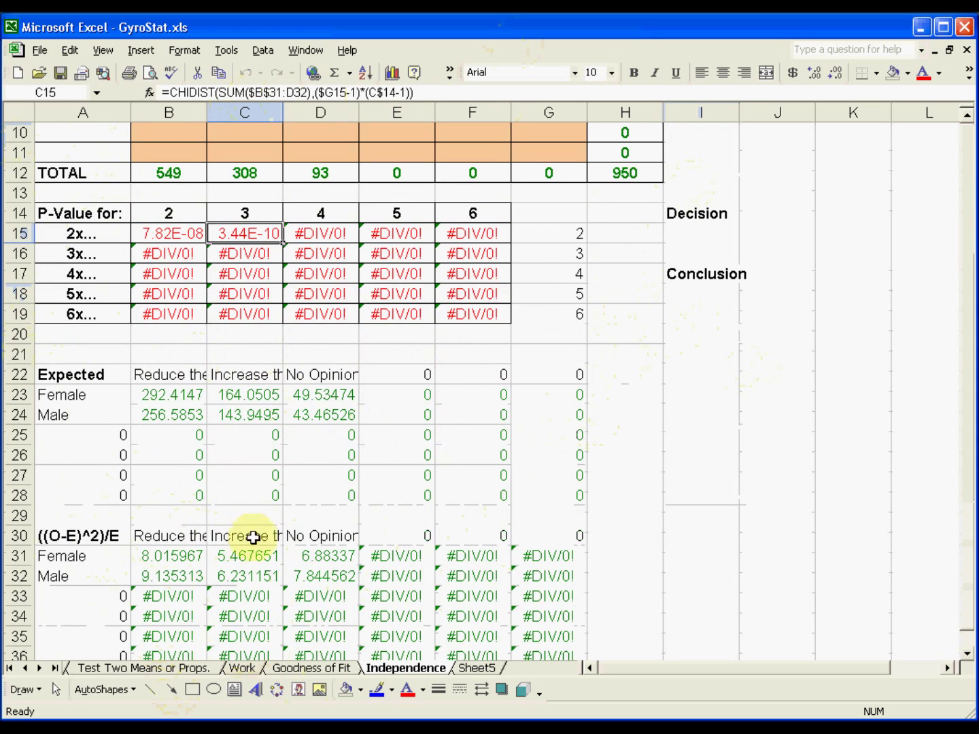
pyautogui.scroll(2, 316, 279)
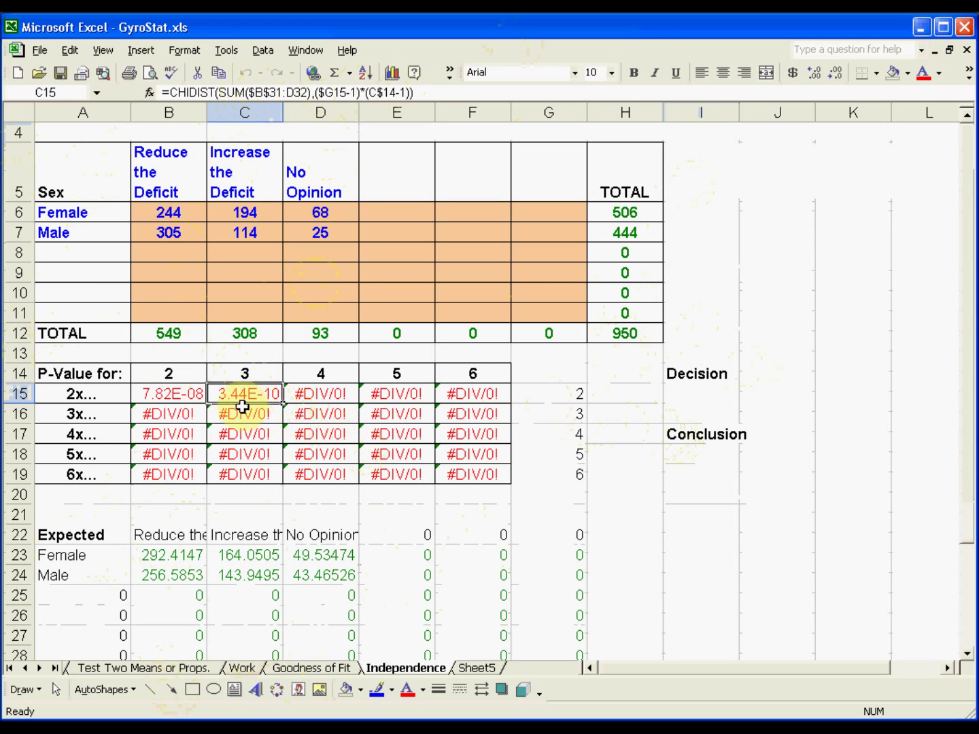
pyautogui.scroll(1, 281, 412)
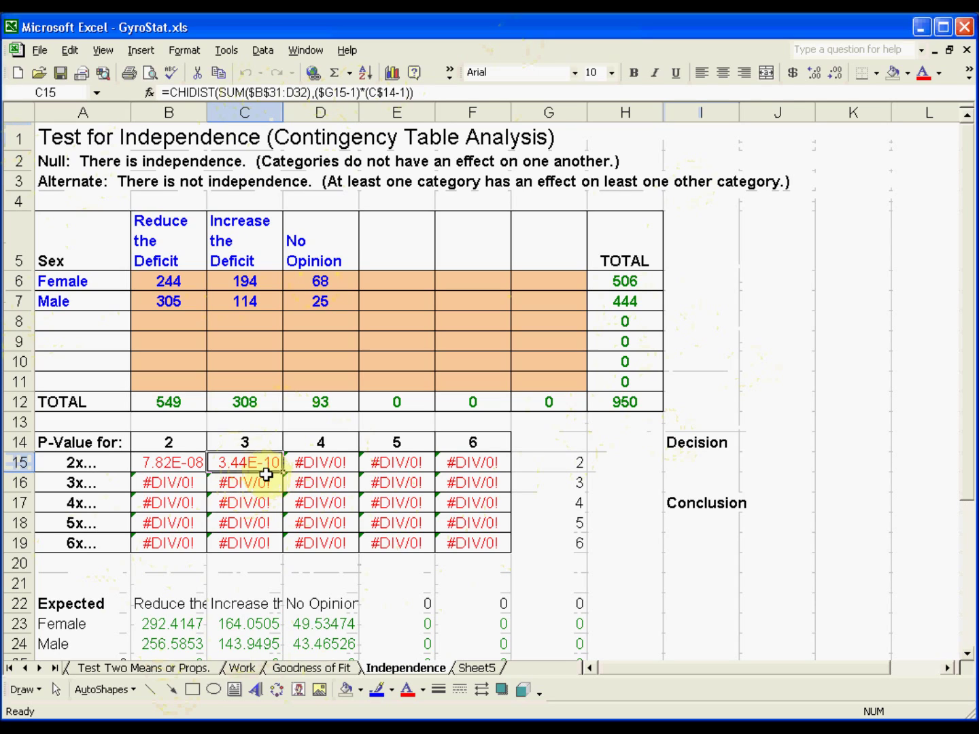
# Enter 'Reject the Null' in the cell under Decision.
pyautogui.click(710, 462)
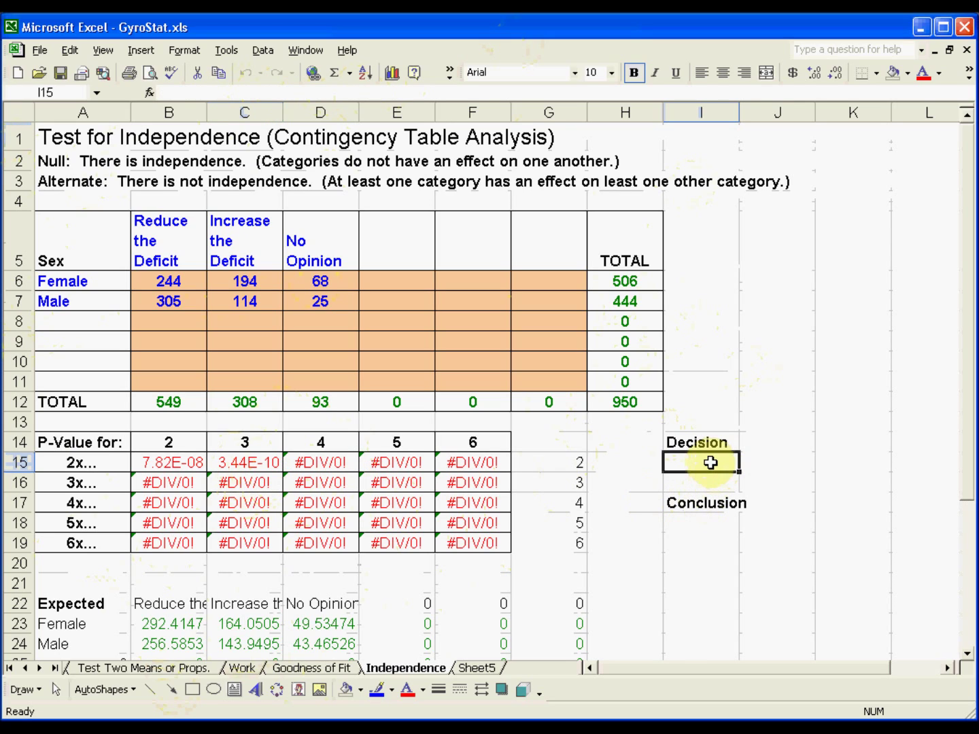
pyautogui.write('Reject')
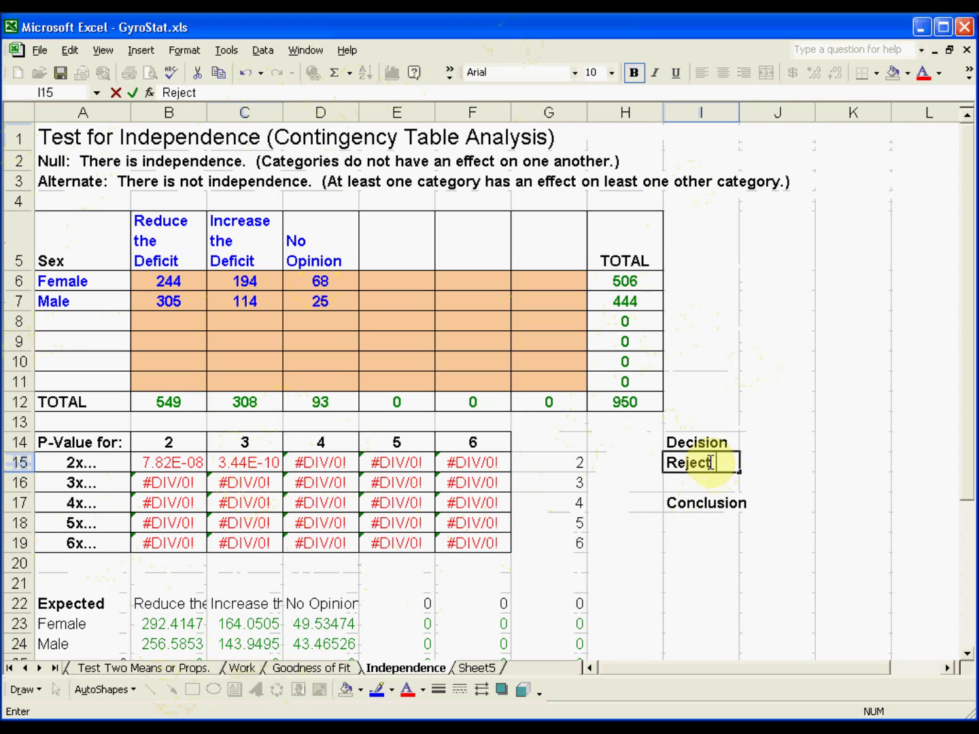
pyautogui.write(' the Null')
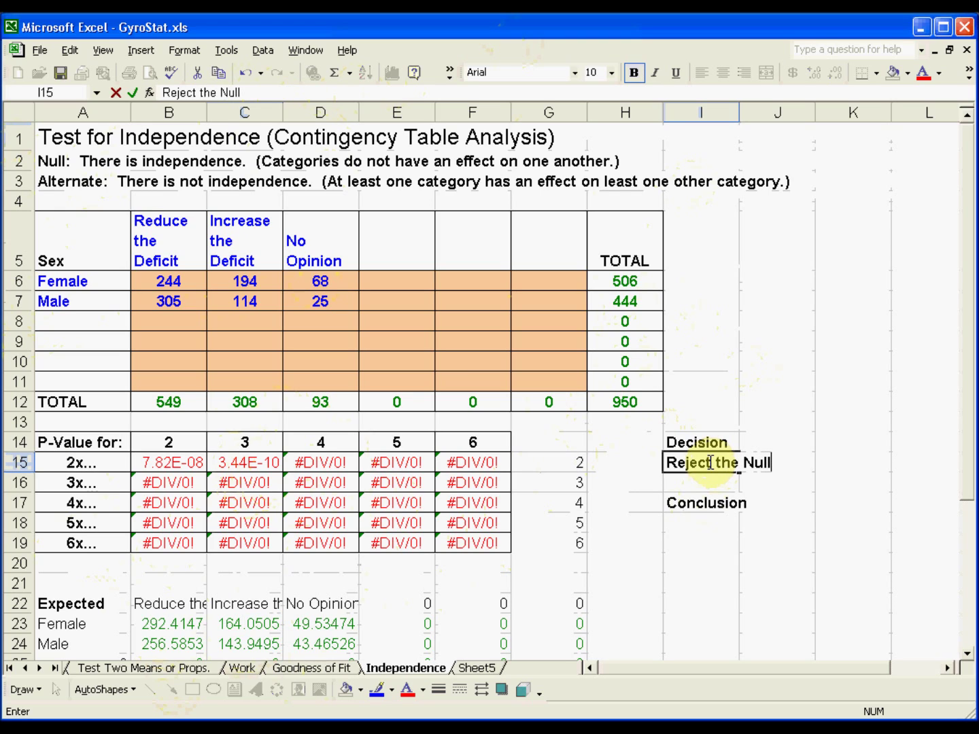
pyautogui.press('Return')
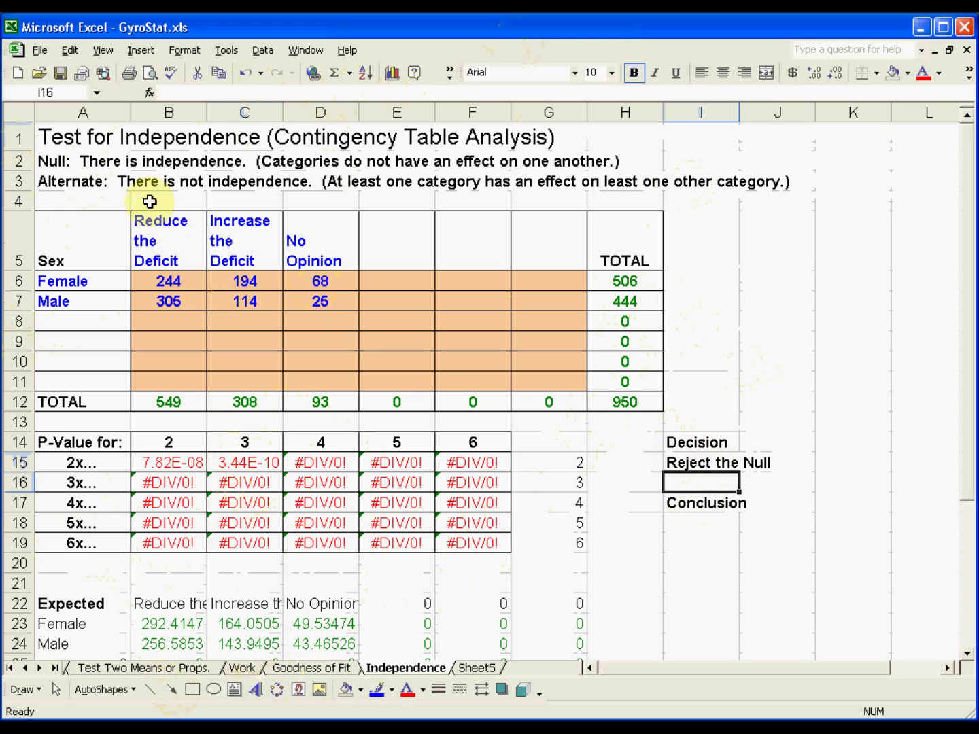
# Fill the Null hypothesis row with black.
pyautogui.moveTo(51, 162); pyautogui.dragTo(602, 163)
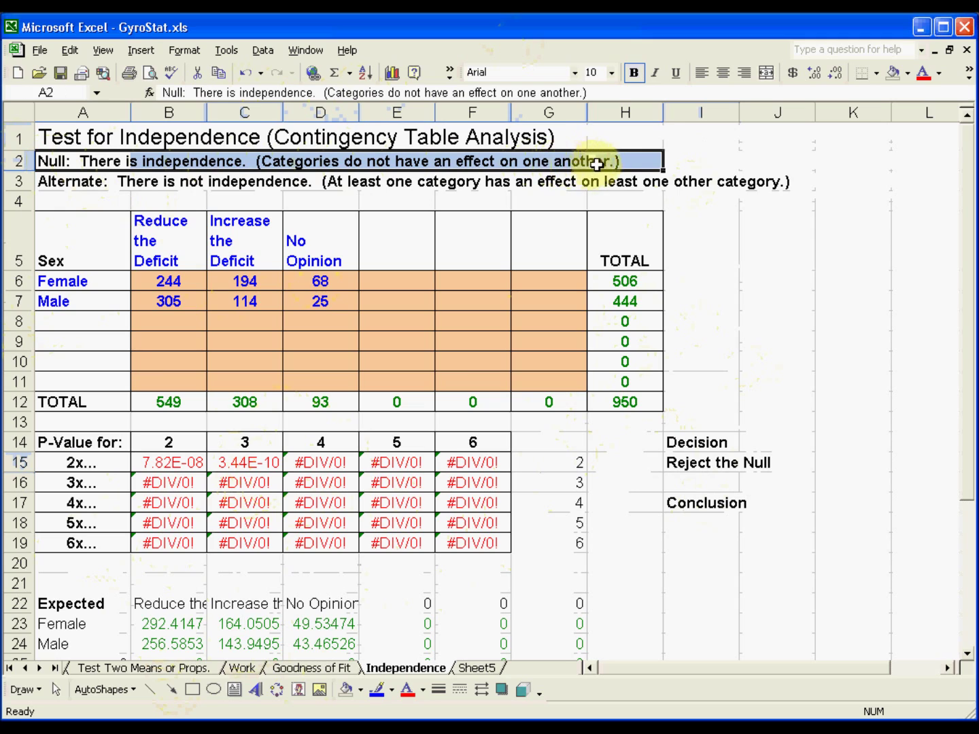
pyautogui.click(909, 72)
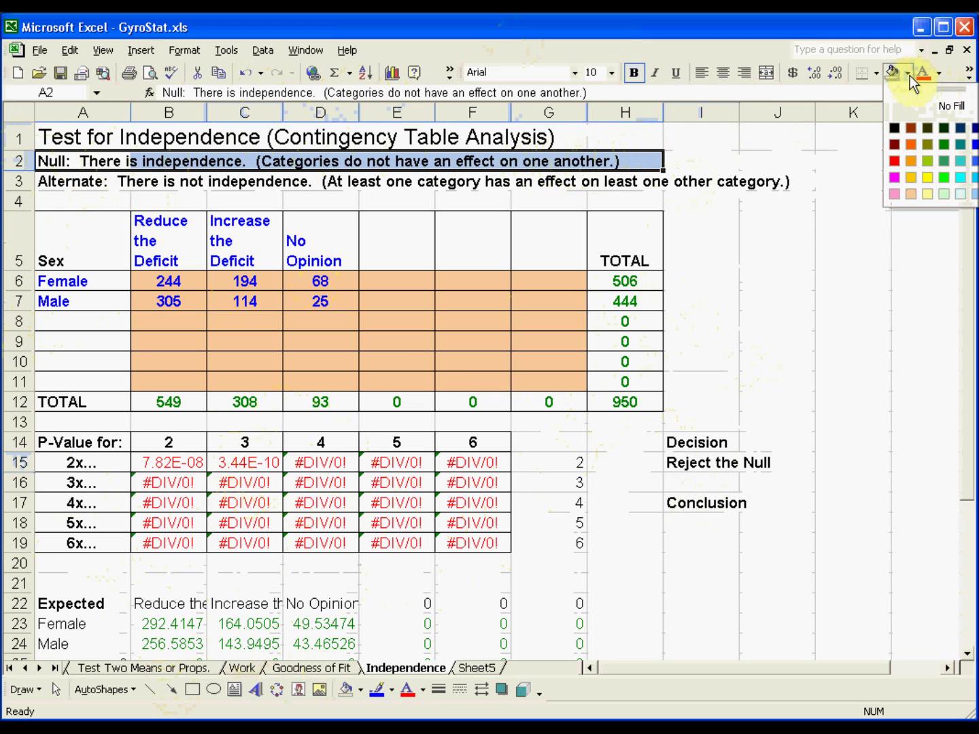
pyautogui.click(895, 128)
pyautogui.click(708, 215)
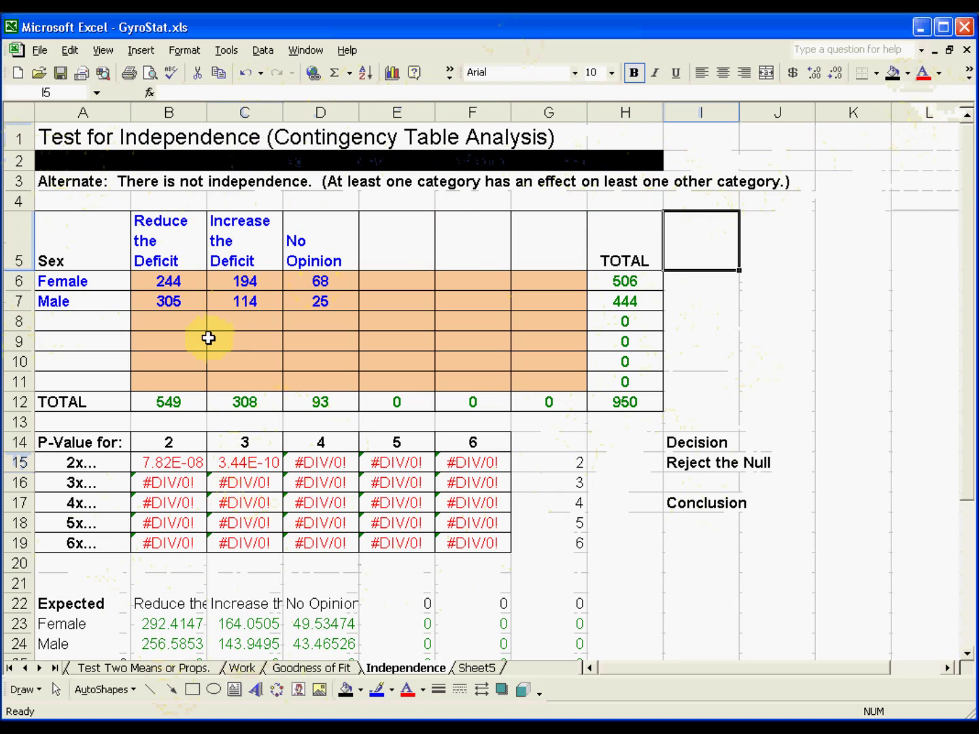
# Fill the Alternate hypothesis row A3:J3 with yellow.
pyautogui.moveTo(44, 181); pyautogui.dragTo(755, 178)
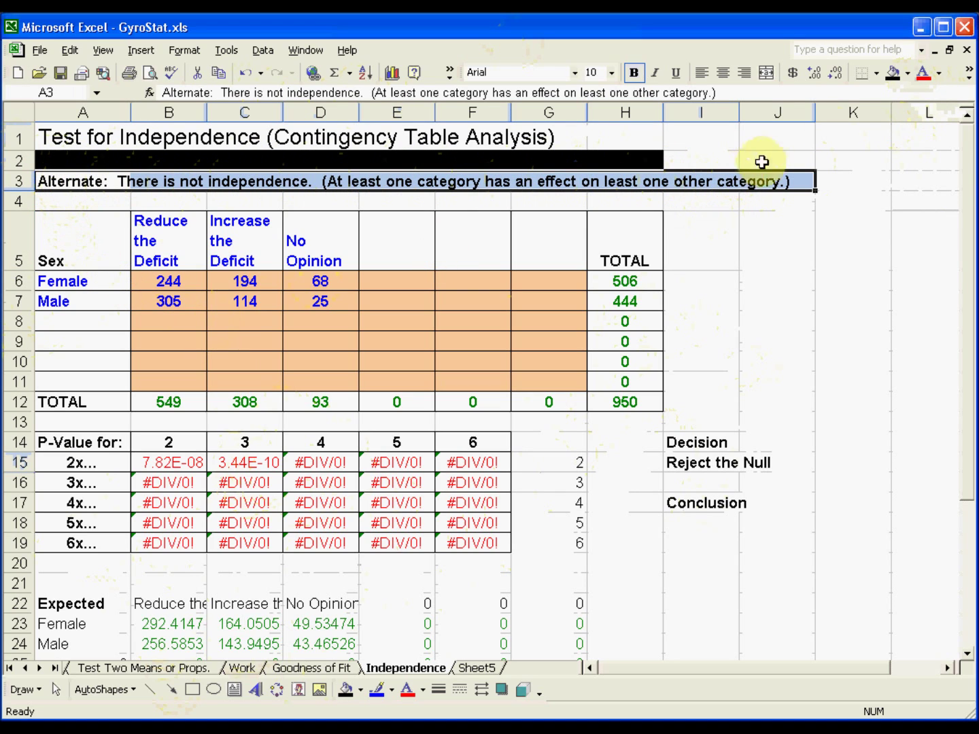
pyautogui.click(908, 73)
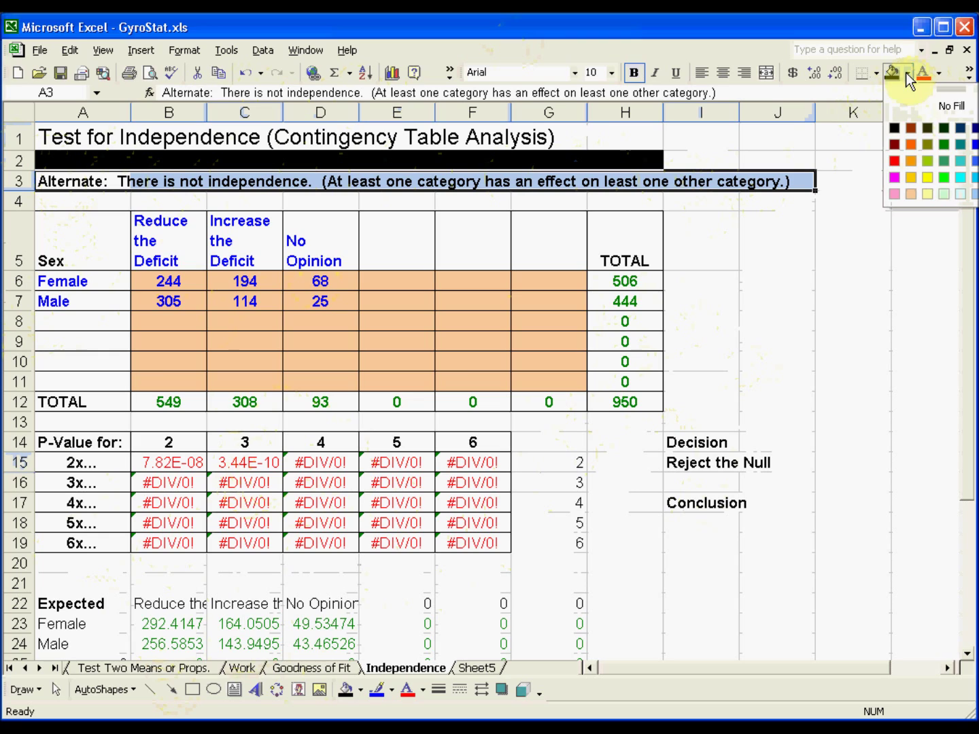
pyautogui.click(925, 174)
pyautogui.click(734, 236)
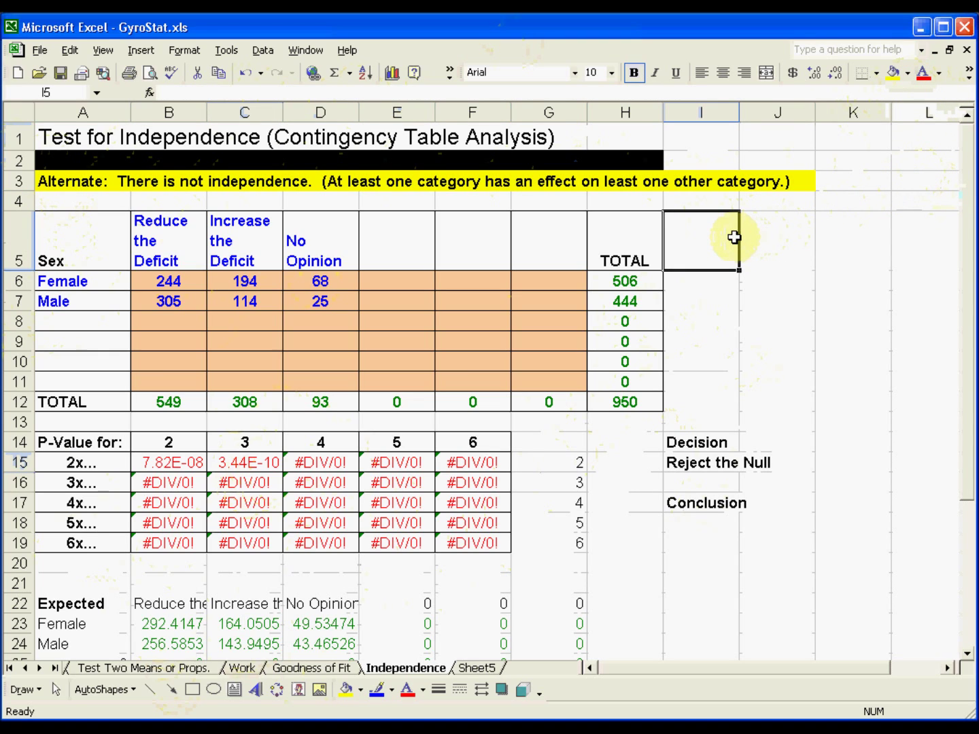
# Type 'Evidence suggests there is not' as the first line under Conclusion.
pyautogui.click(683, 520)
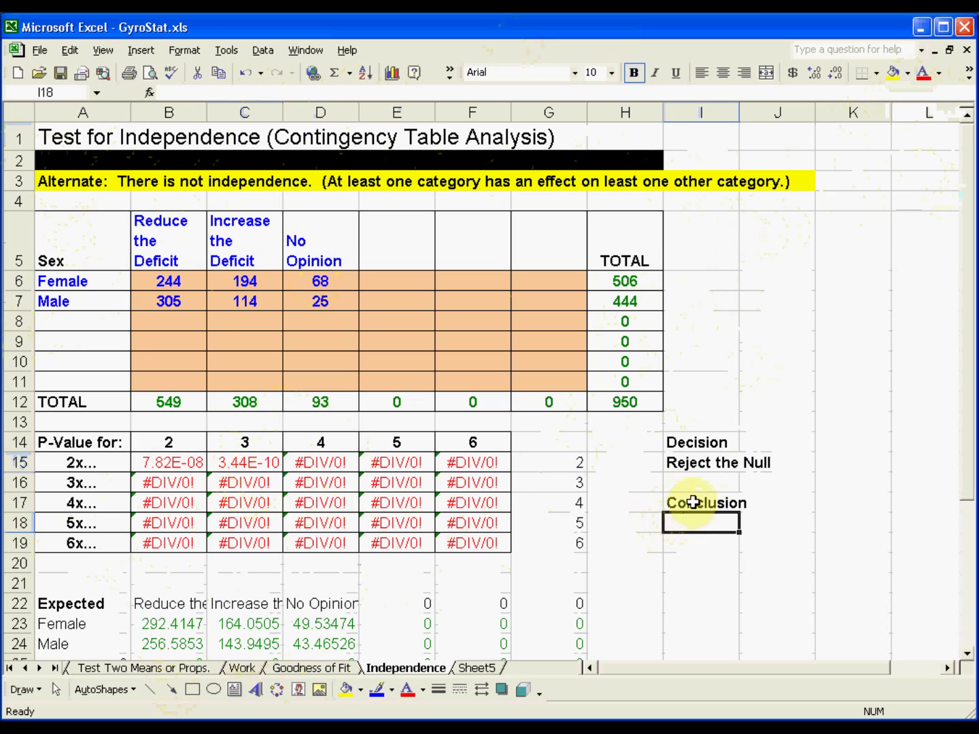
pyautogui.write('Eviden')
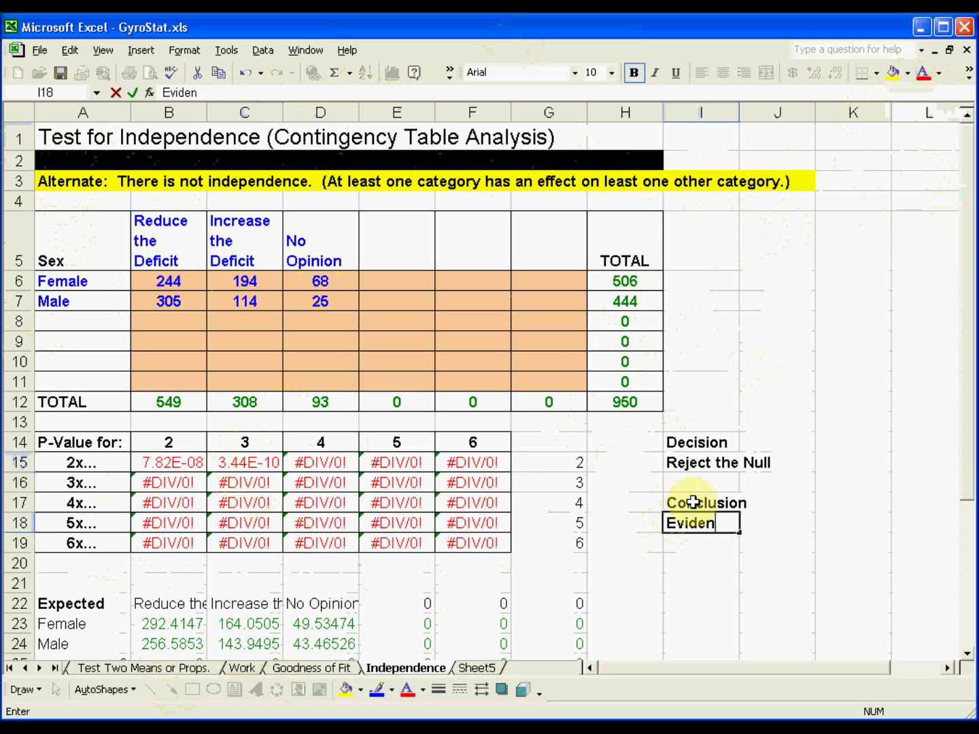
pyautogui.write('ce sug')
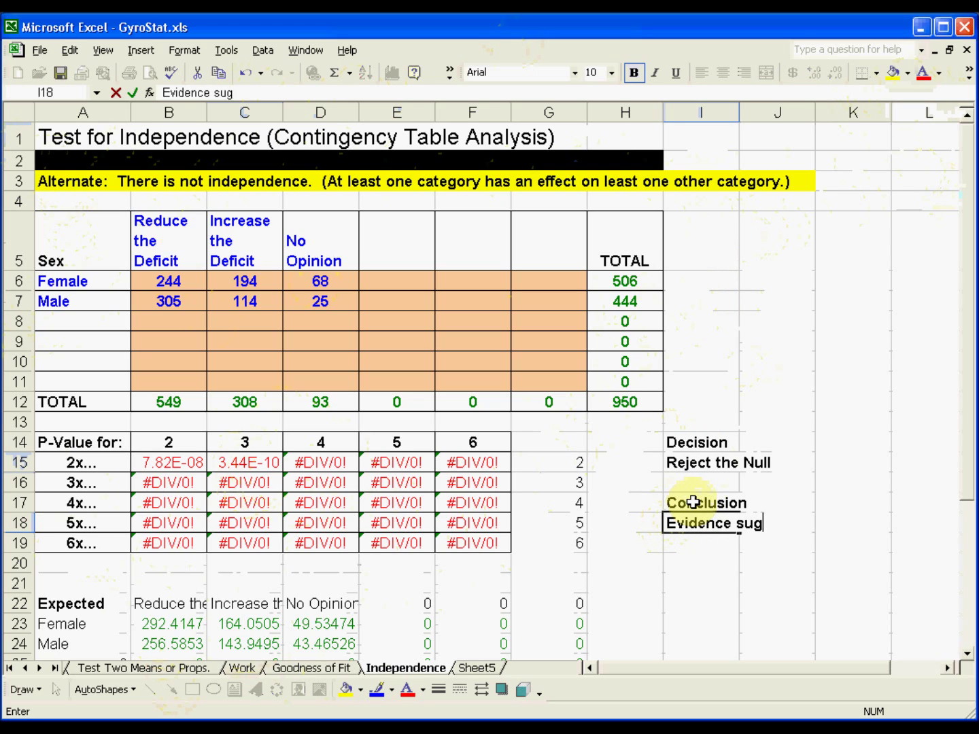
pyautogui.write('gst')
pyautogui.press('BackSpace')
pyautogui.press('BackSpace')
pyautogui.write('ests ')
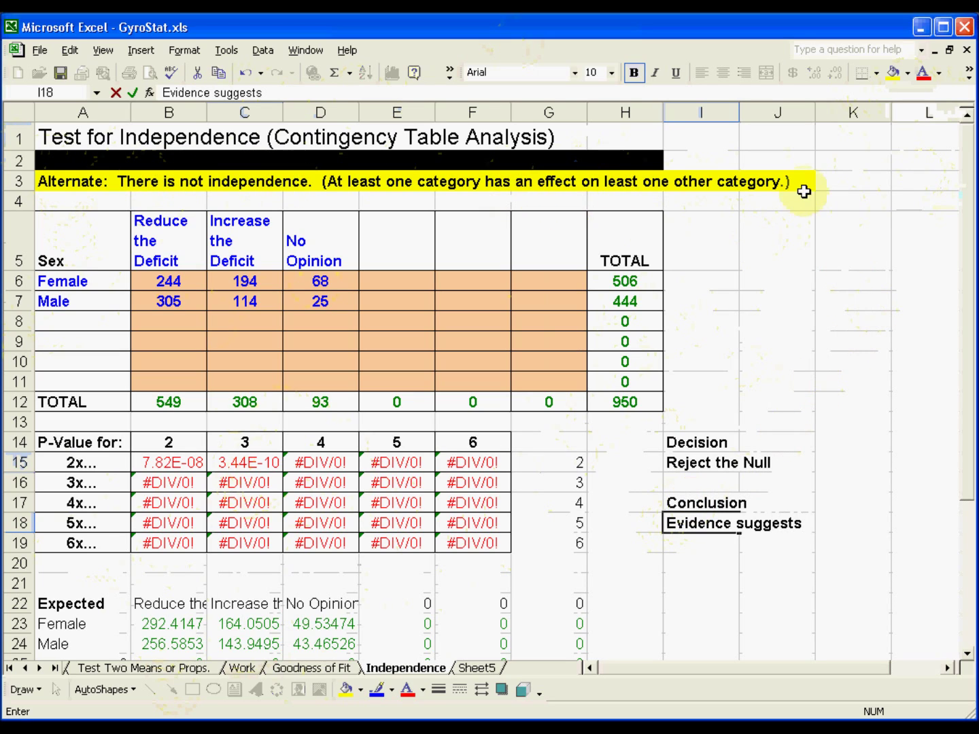
pyautogui.write('t')
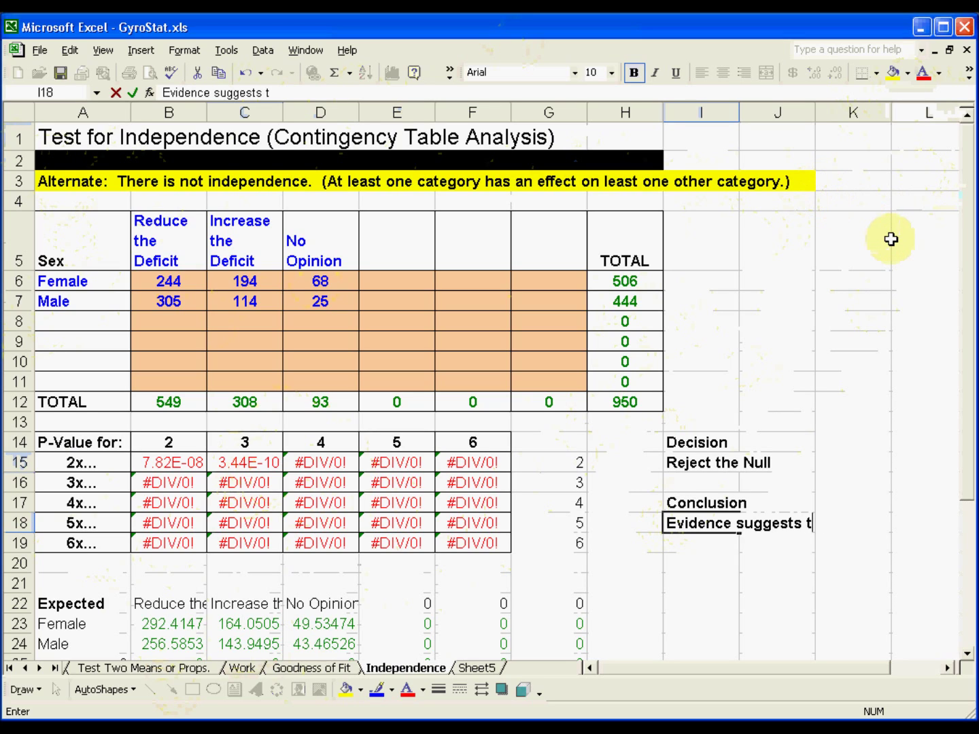
pyautogui.write('here is not ')
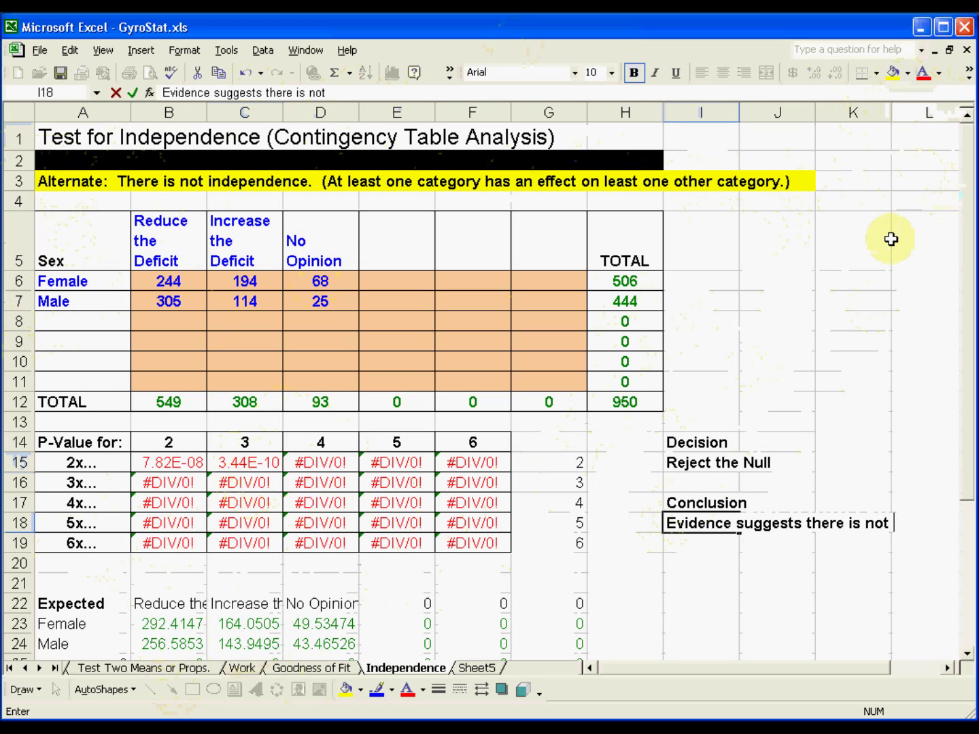
pyautogui.write('inde')
pyautogui.press('BackSpace')
pyautogui.press('BackSpace')
pyautogui.press('BackSpace')
pyautogui.press('BackSpace')
pyautogui.press('BackSpace')
pyautogui.press('Return')
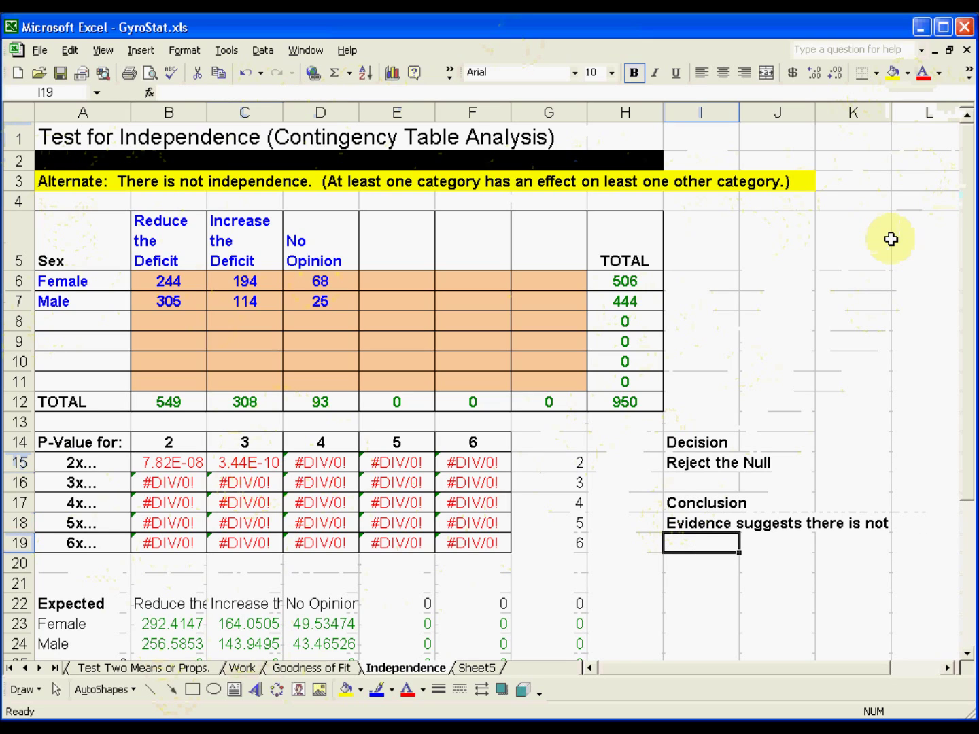
# Add the second line 'independence between the sex of a person and his/her opinion.'.
pyautogui.write('indep')
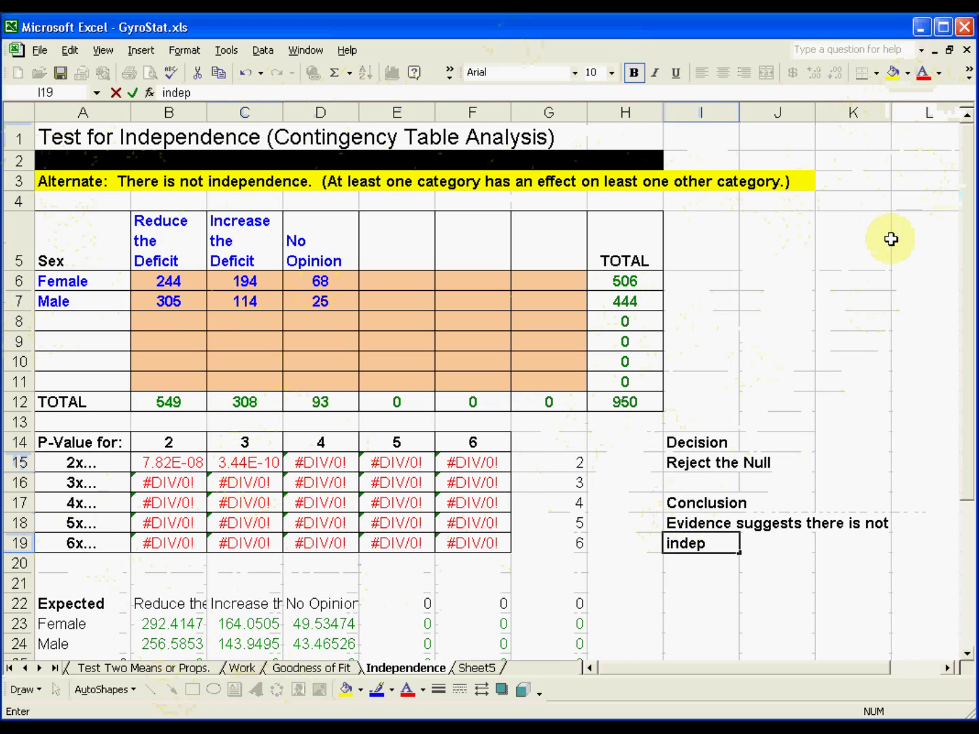
pyautogui.write('endence ')
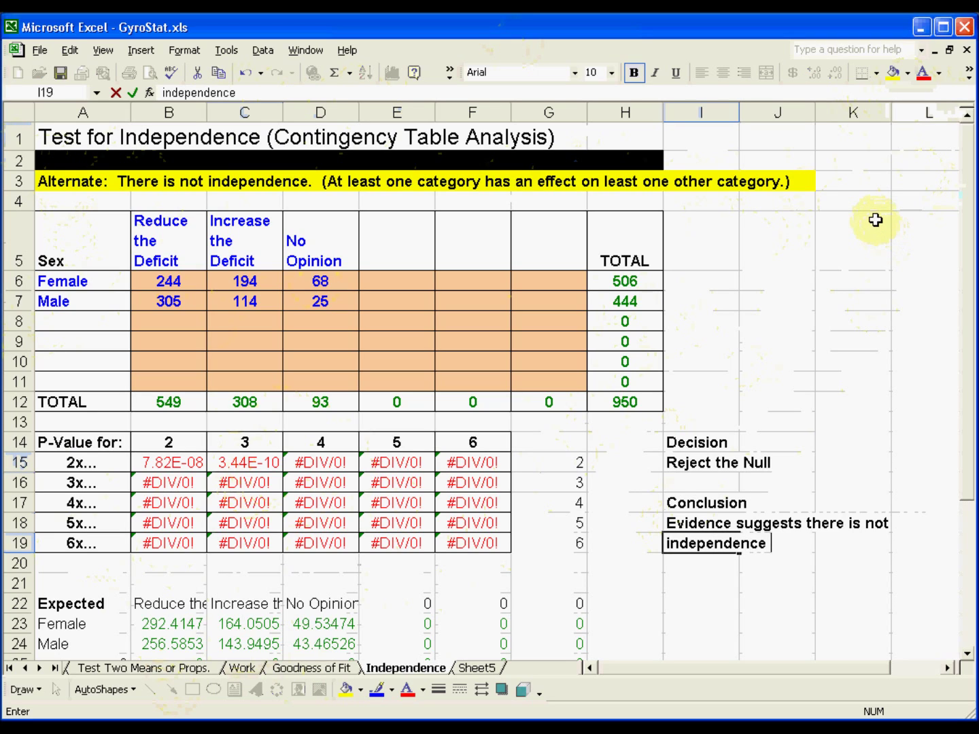
pyautogui.write('between ')
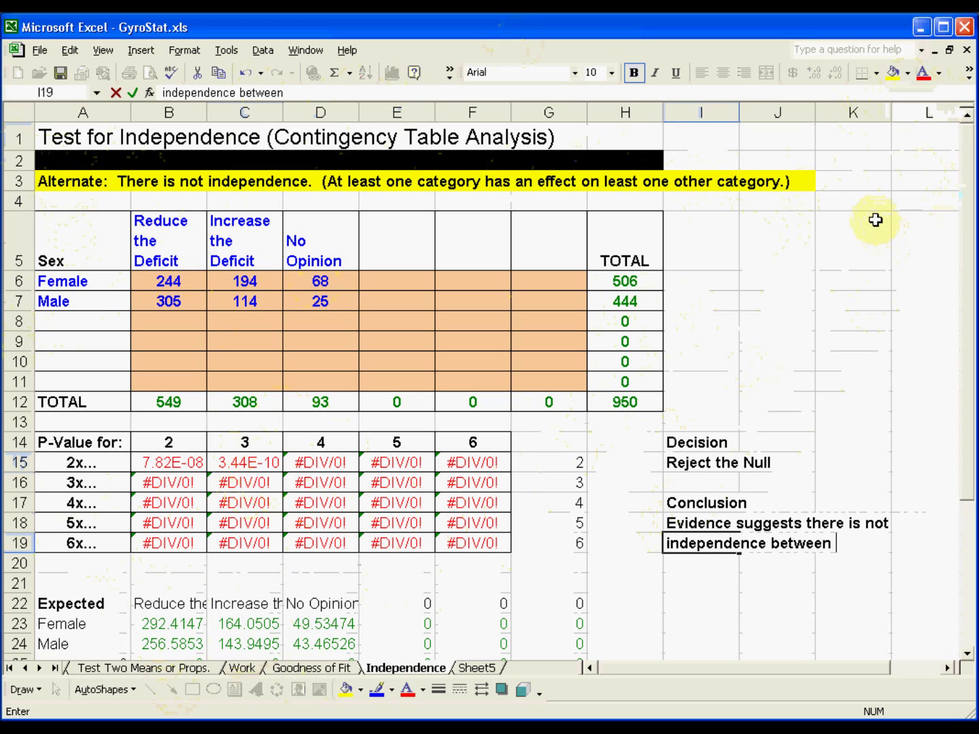
pyautogui.write('the sex of a p')
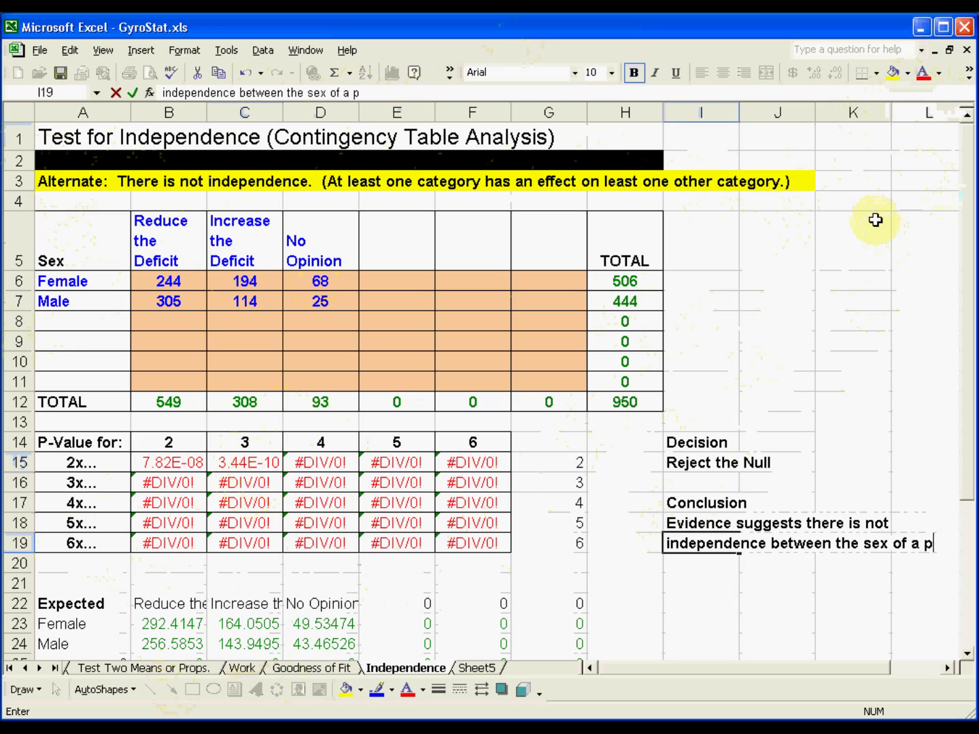
pyautogui.write('erson and ')
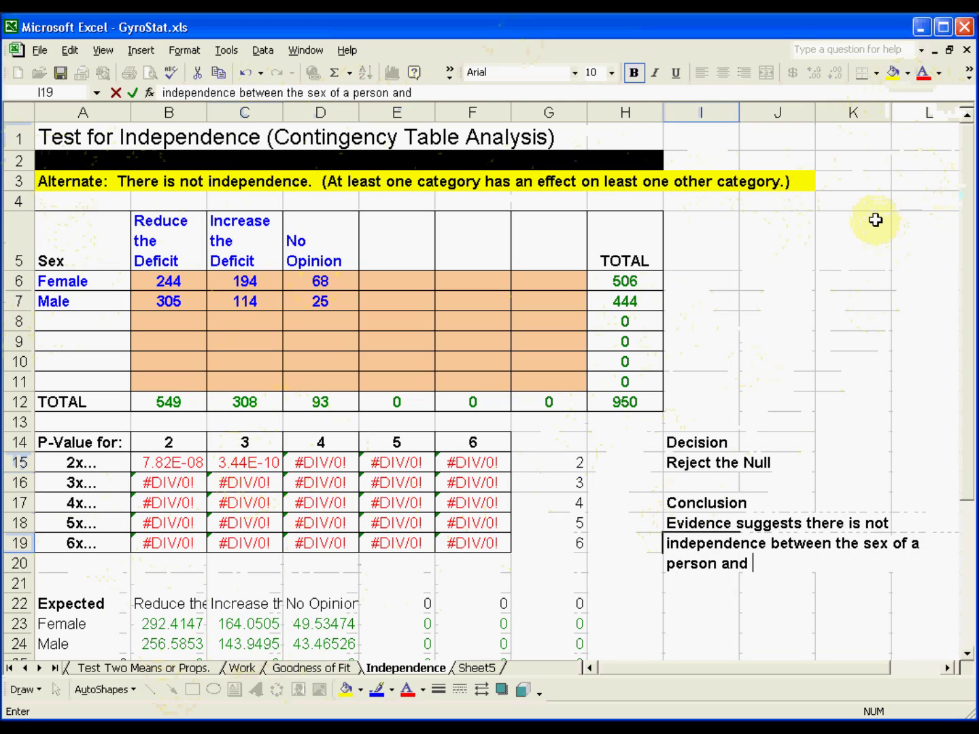
pyautogui.write('his/her')
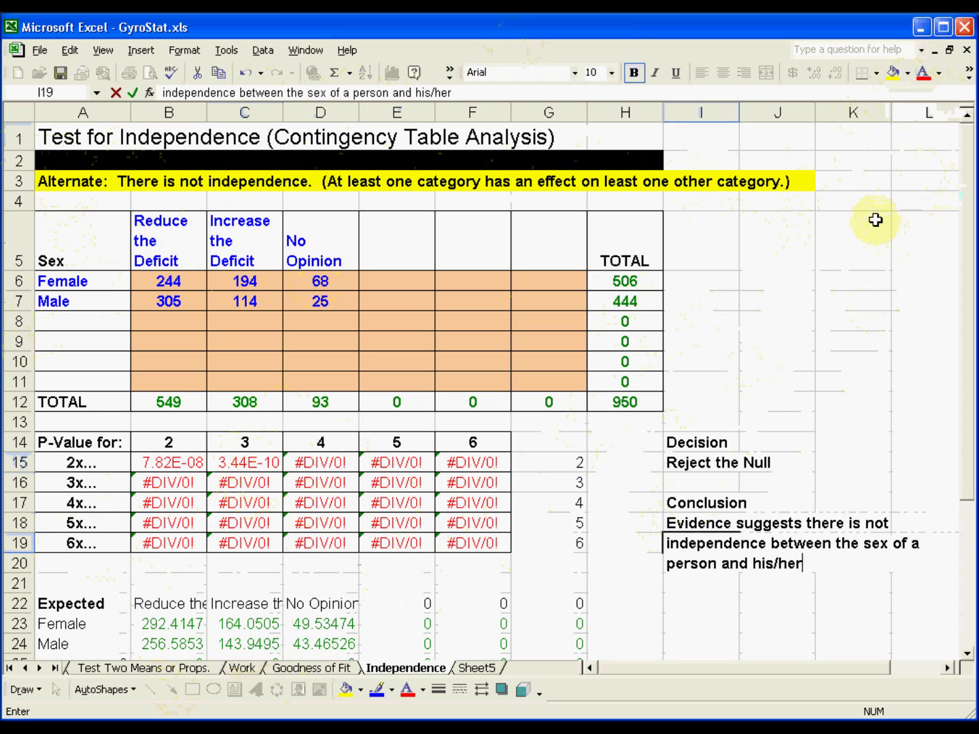
pyautogui.write(' opinion.')
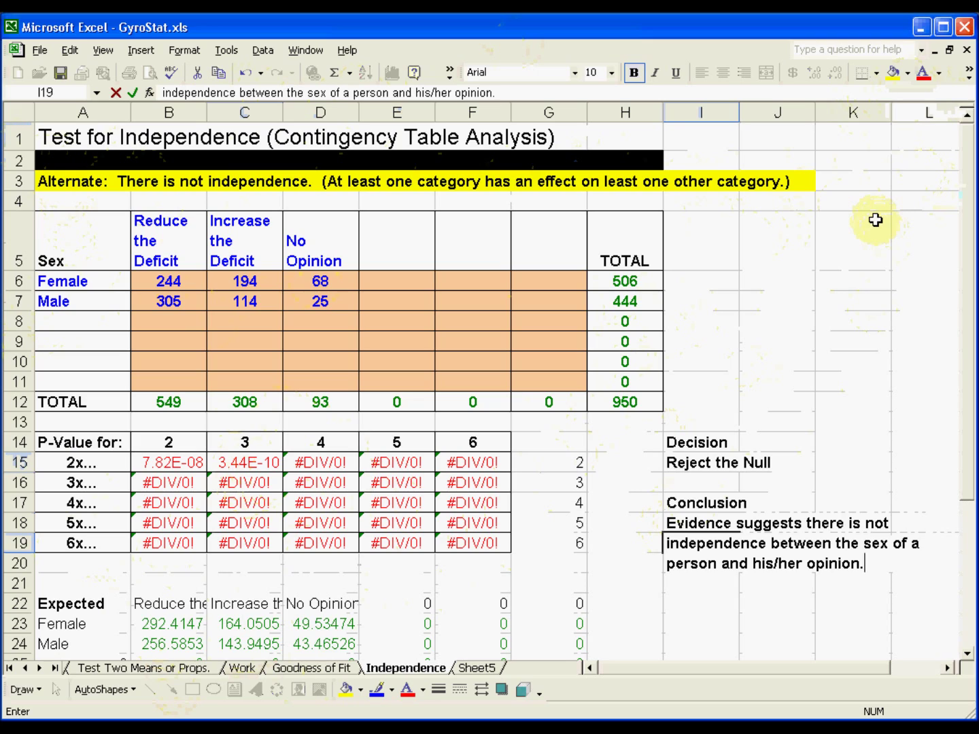
pyautogui.press('Return')
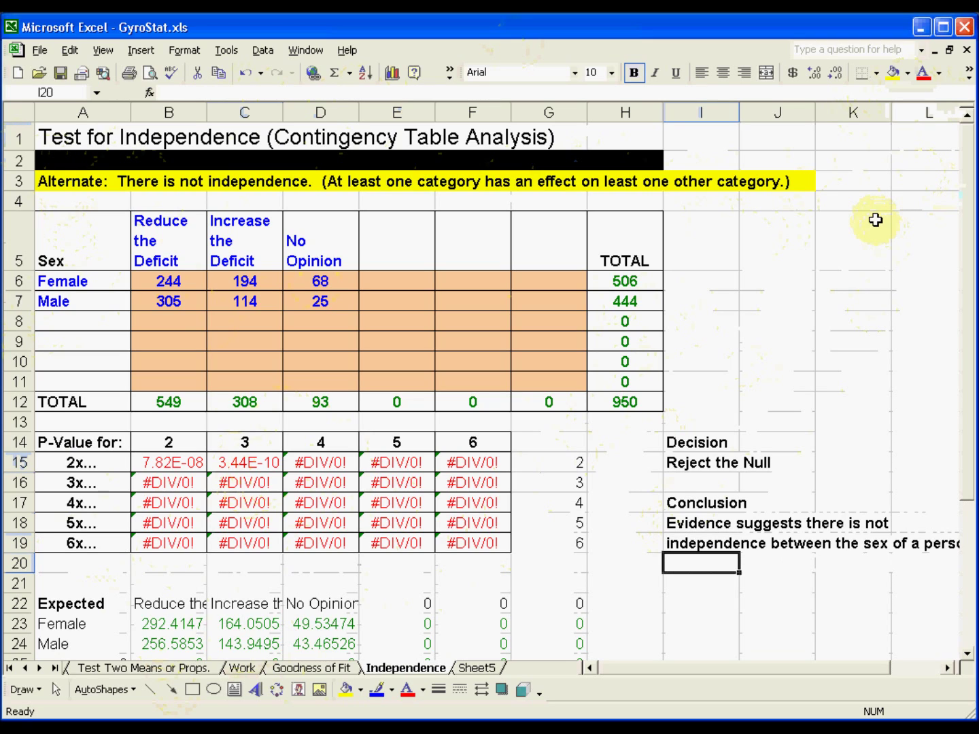
pyautogui.press('Up')
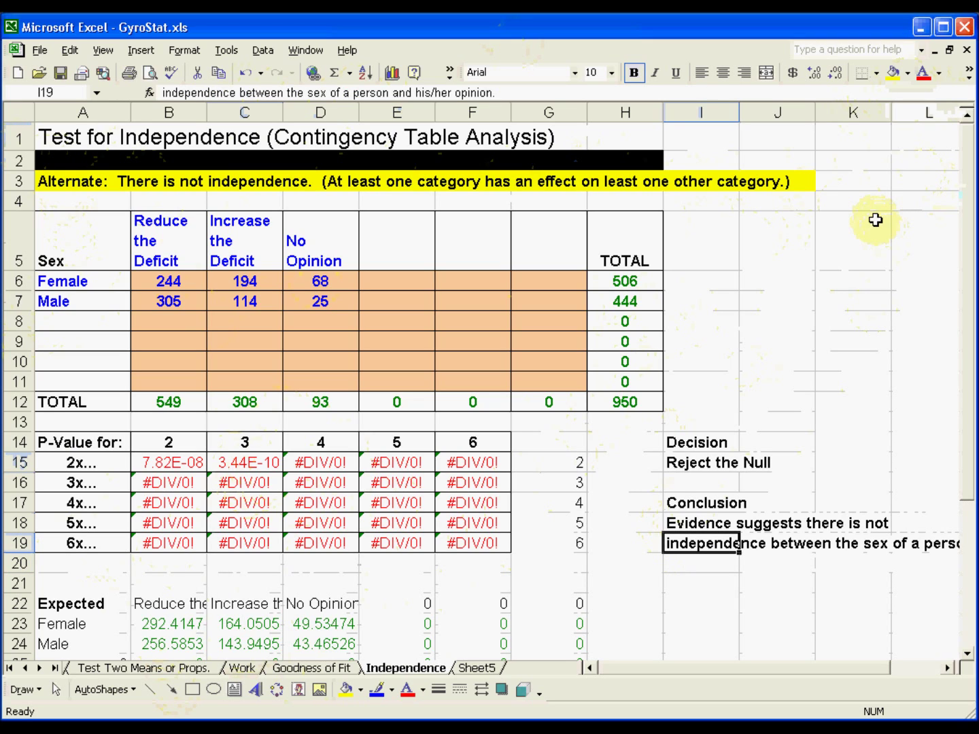
pyautogui.press('Down')
pyautogui.press('Down')
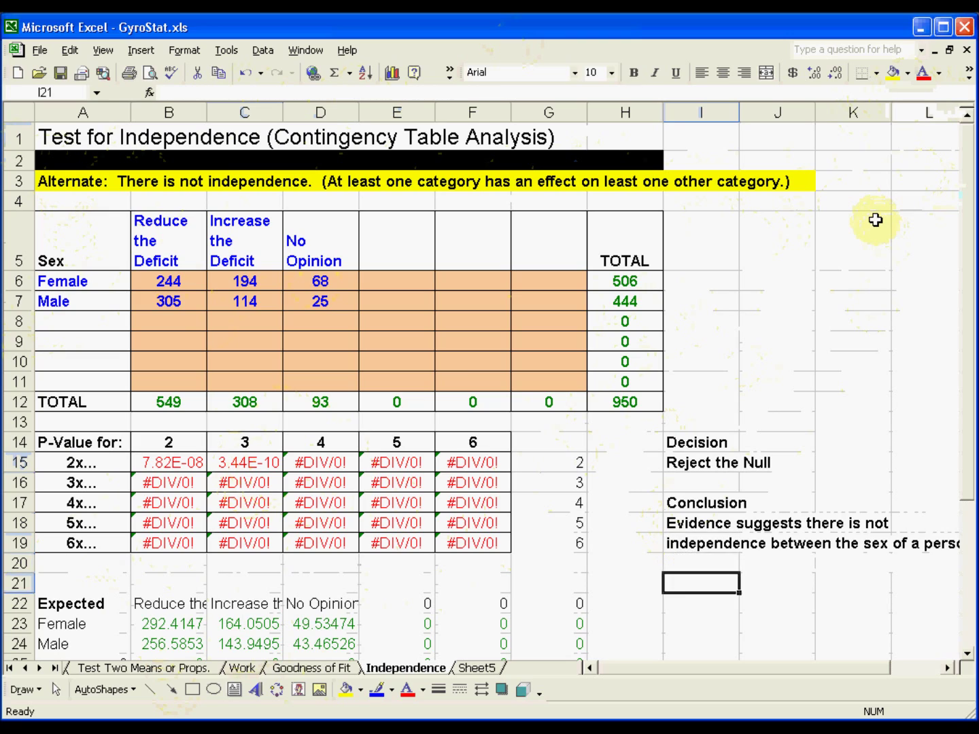
# Put conclusion cell I19 into edit mode to review its full sentence.
pyautogui.press('Up')
pyautogui.press('Up')
pyautogui.doubleClick(706, 544)
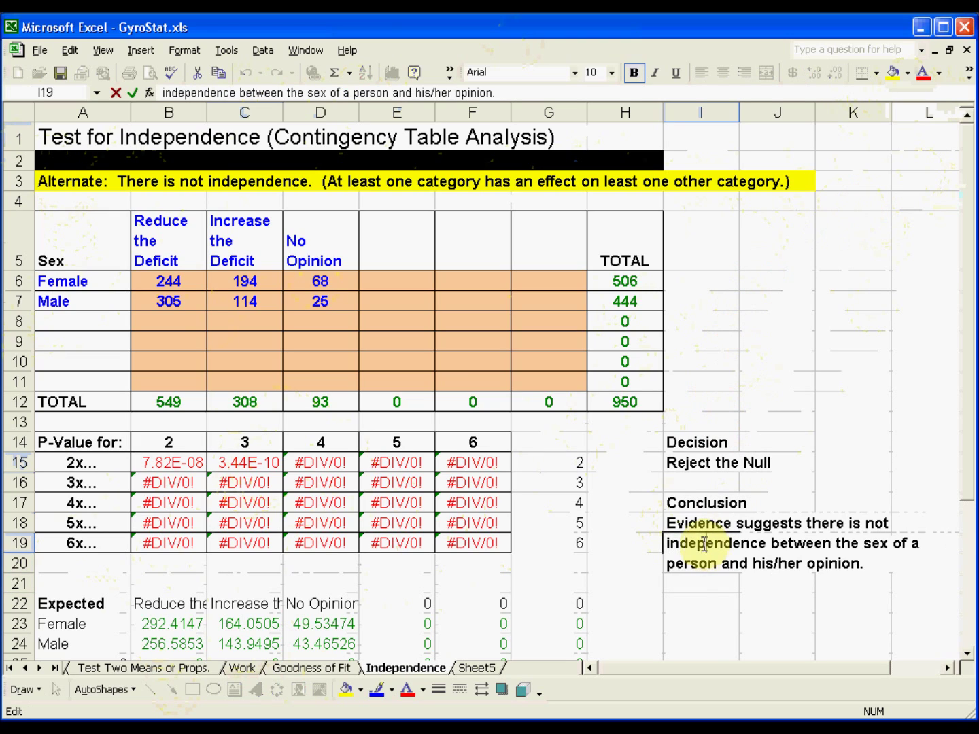